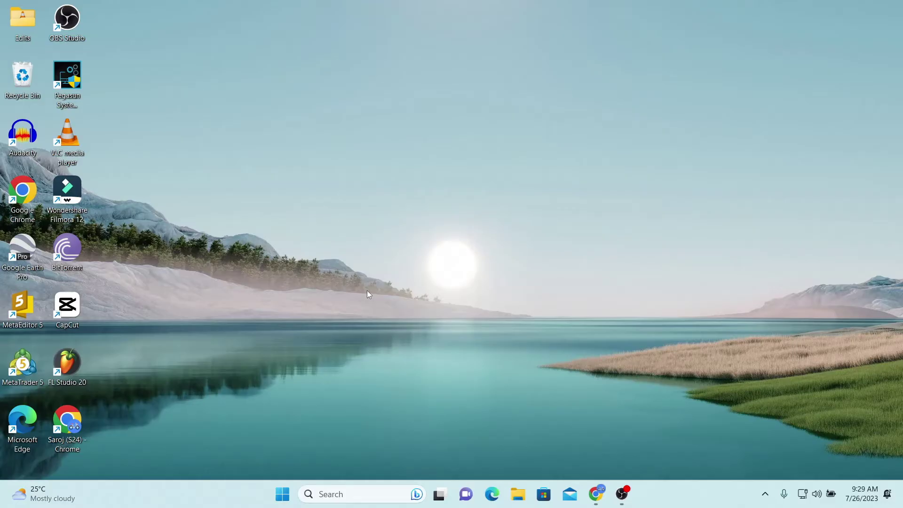
# Launch Chrome maximized and navigate to the character.ai site.
pyautogui.doubleClick(88, 423)
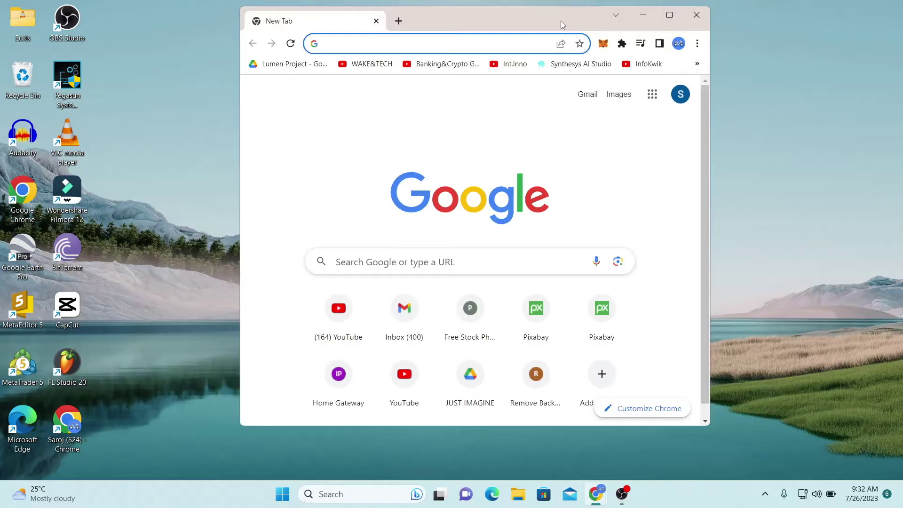
pyautogui.doubleClick(561, 25)
pyautogui.write('c')
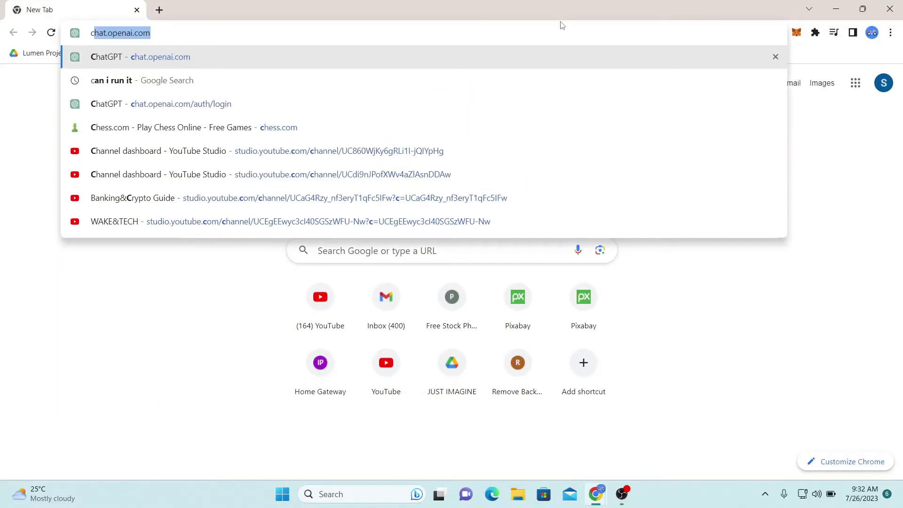
pyautogui.write('haracter.ai')
pyautogui.click(224, 65)
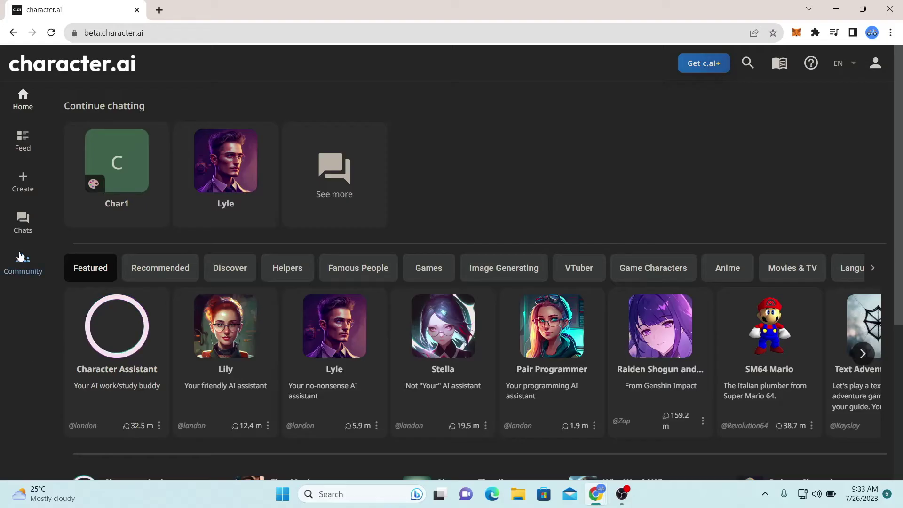
# Start creating a new room from the Create menu.
pyautogui.click(22, 187)
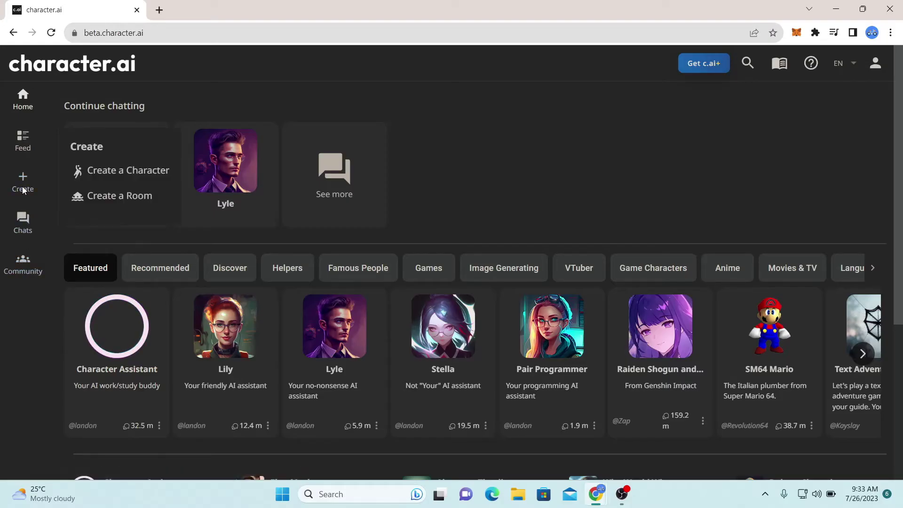
pyautogui.click(95, 197)
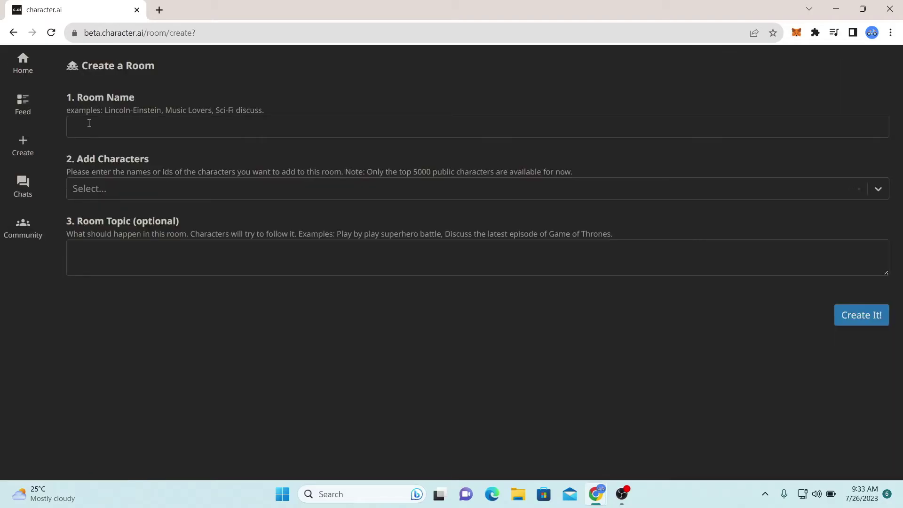
# Enter 'My room' as the room name.
pyautogui.click(89, 123)
pyautogui.write('My room')
# Add Character Assistant, Gojo Satoru and SM64 Mario to the room.
pyautogui.click(881, 189)
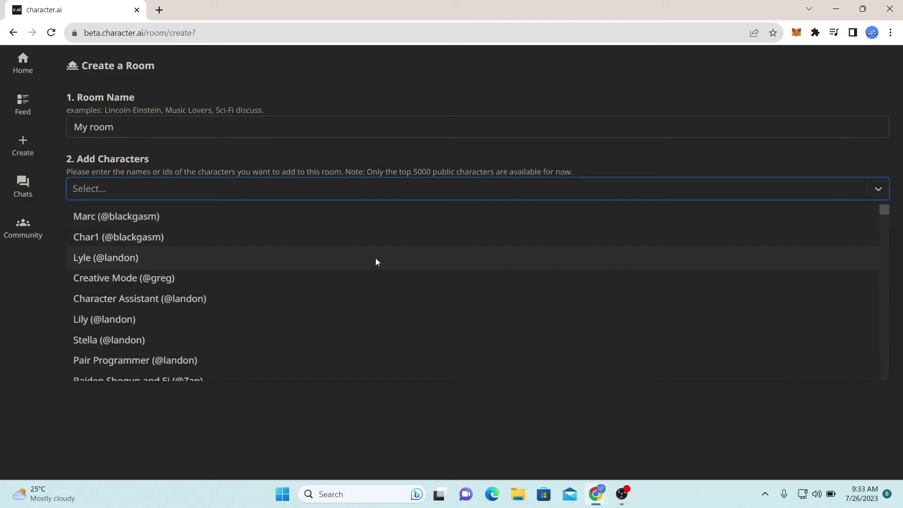
pyautogui.click(236, 300)
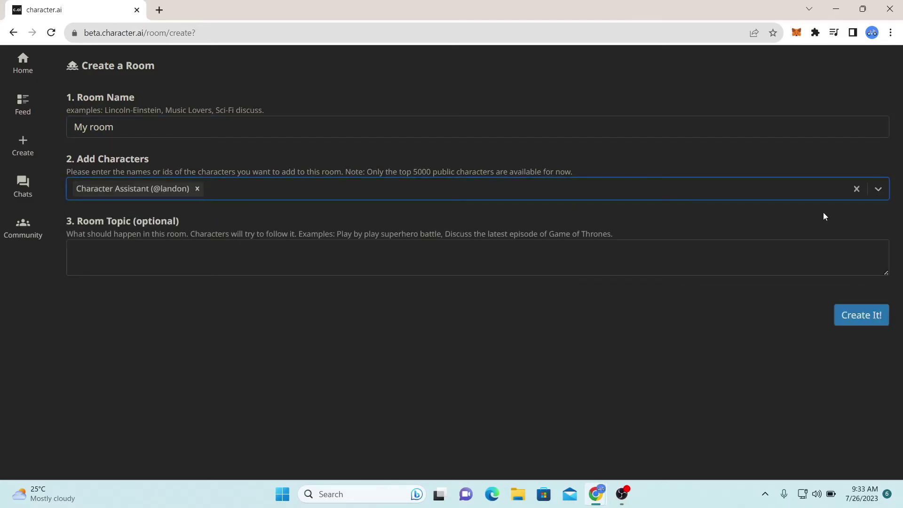
pyautogui.click(876, 191)
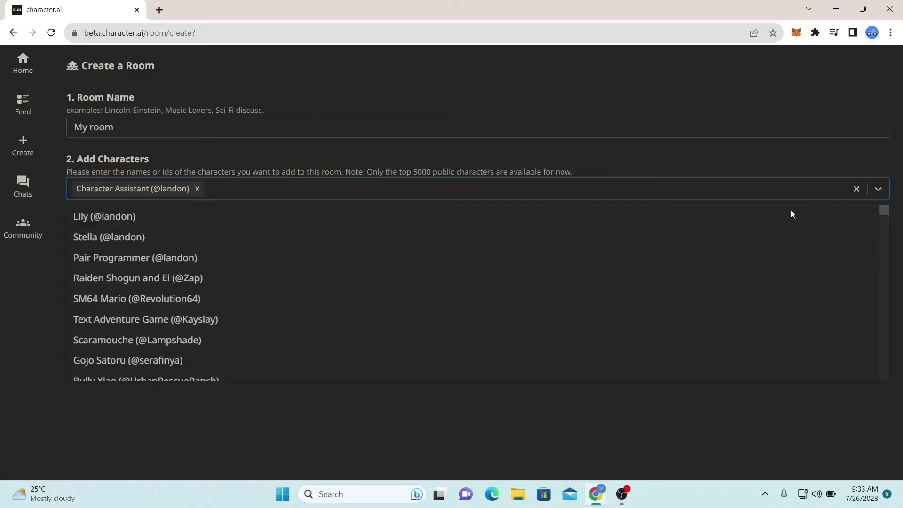
pyautogui.click(294, 355)
pyautogui.click(776, 189)
pyautogui.click(193, 298)
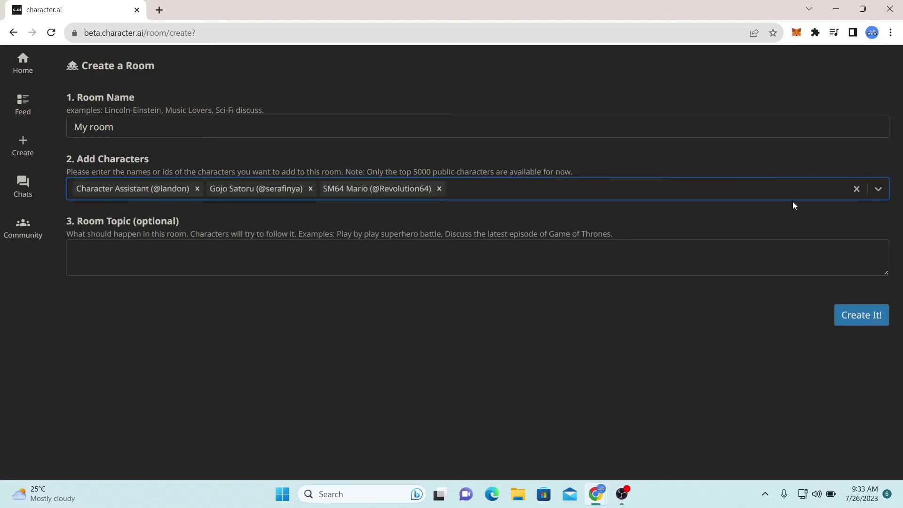
pyautogui.click(879, 188)
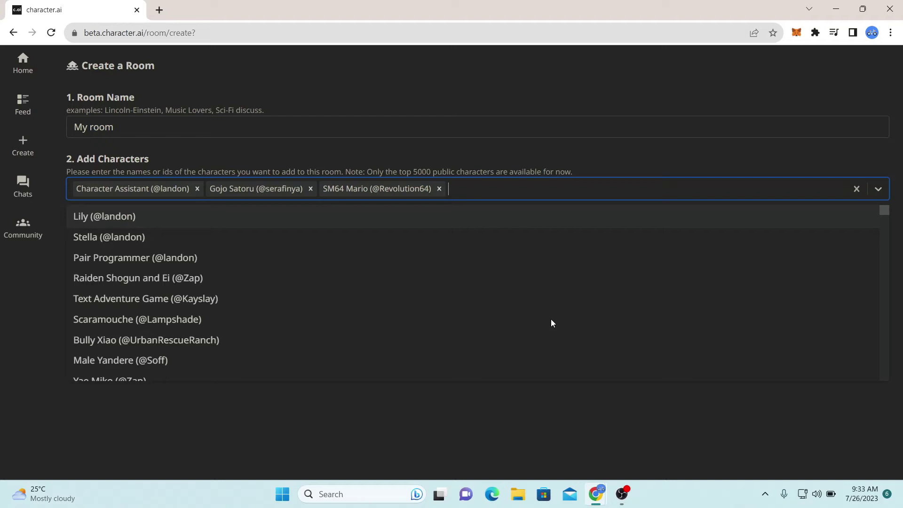
pyautogui.scroll(-1, 317, 314)
pyautogui.scroll(-2, 133, 351)
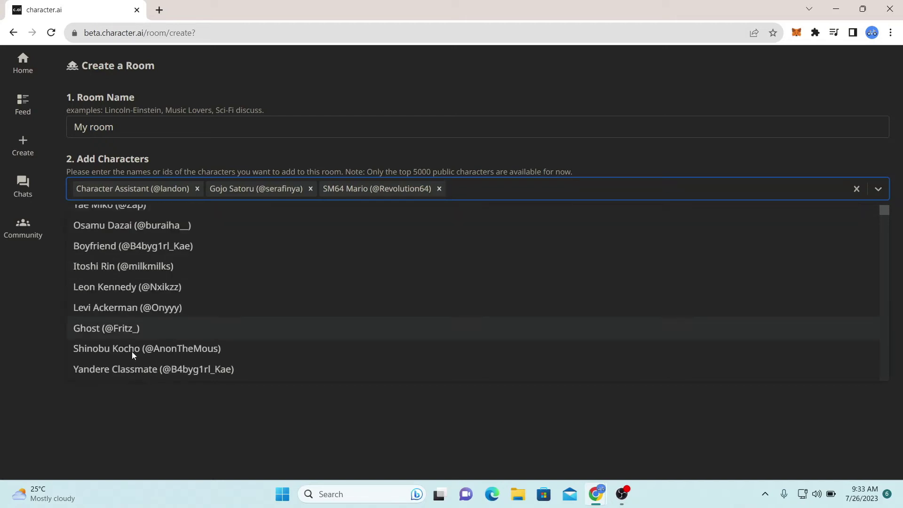
pyautogui.click(8, 363)
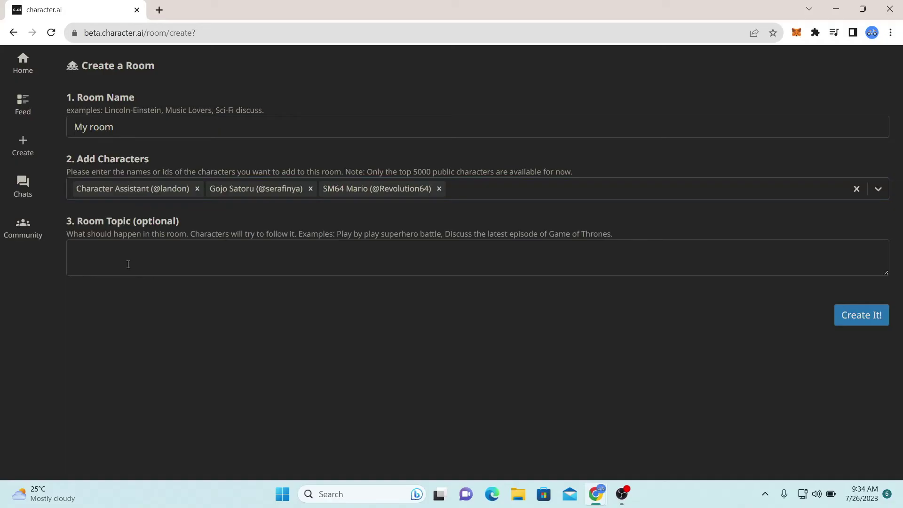
# Set the room topic to 'chitter chatter'.
pyautogui.click(126, 264)
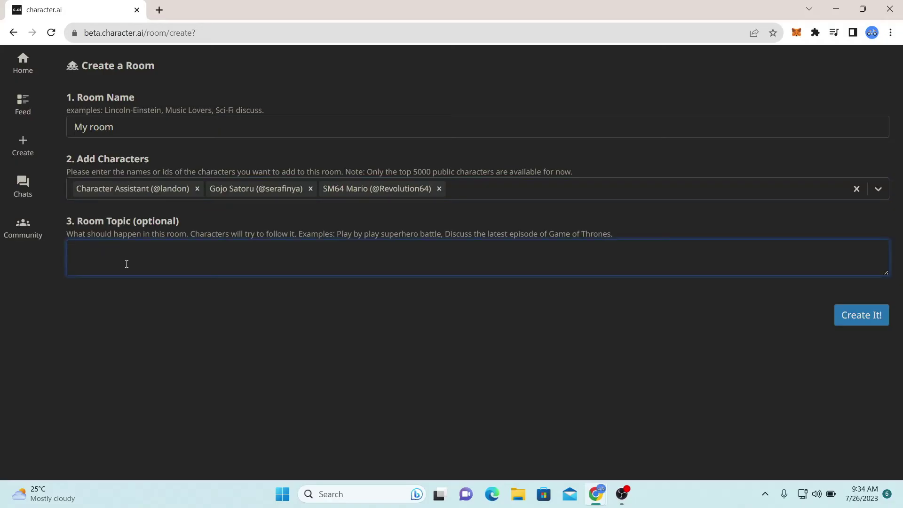
pyautogui.write('chitter chatter')
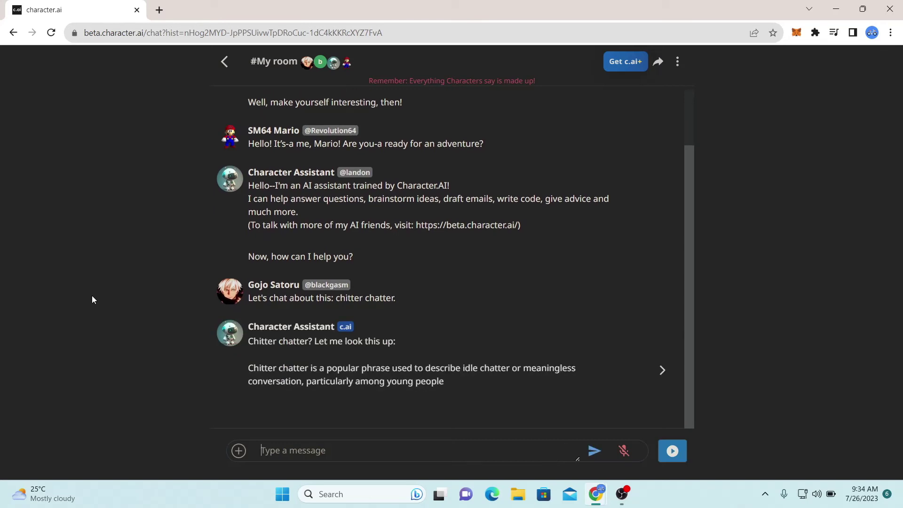
# Hide the browser to leave a clear Windows desktop.
pyautogui.press('super+d')
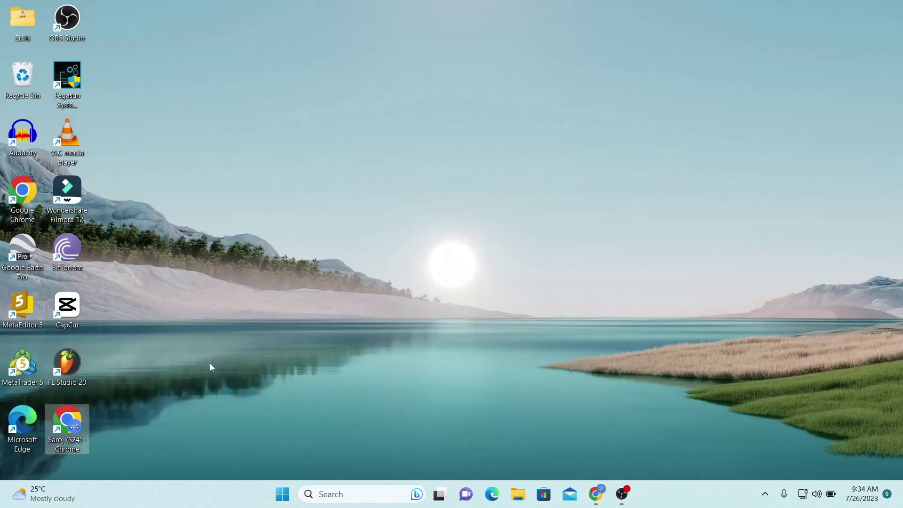
pyautogui.click(435, 261)
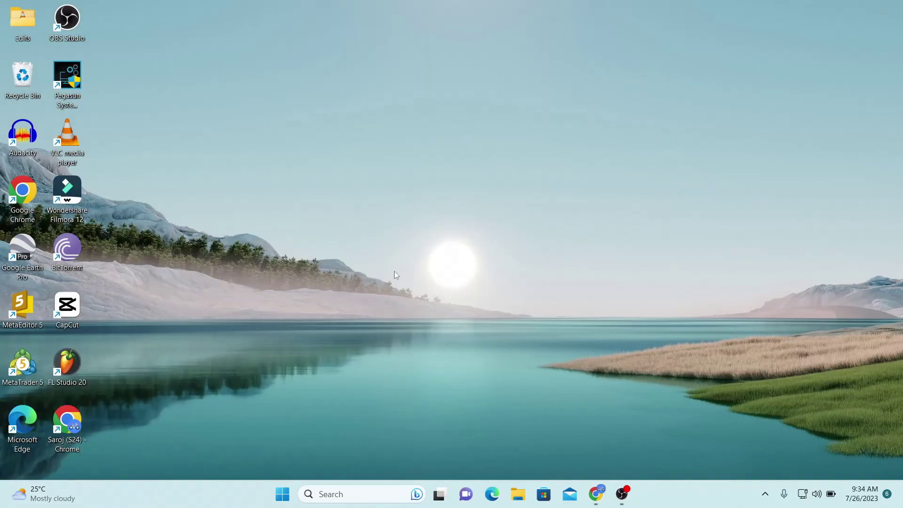